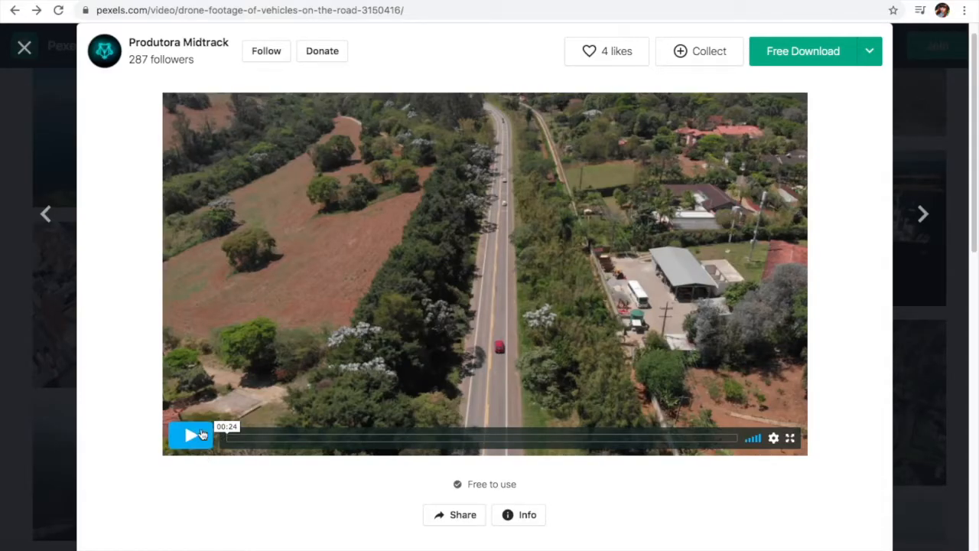
Play the drone footage of vehicles on the road on its stock video page
left_click(193, 435)
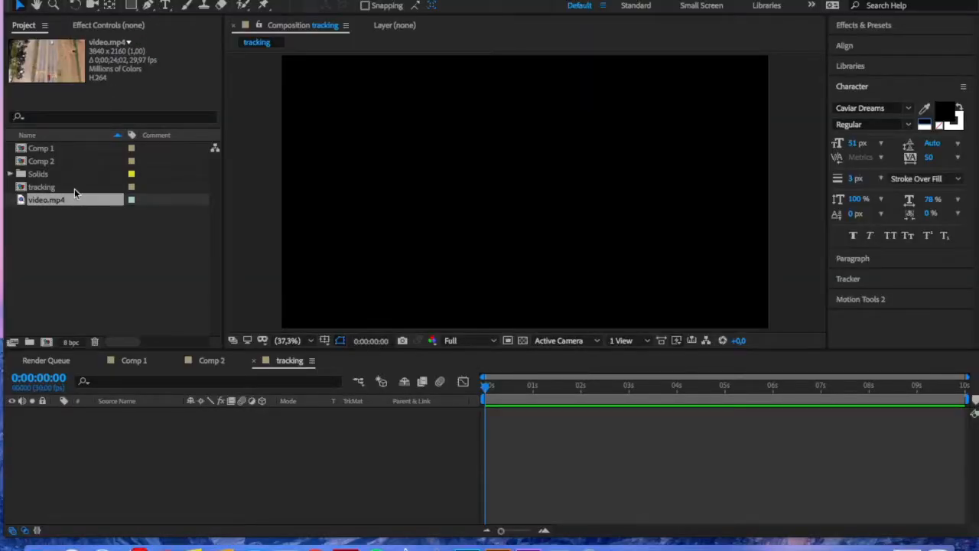
In After Effects, add video.mp4 to the tracking composition's timeline and play it briefly
left_click(71, 202)
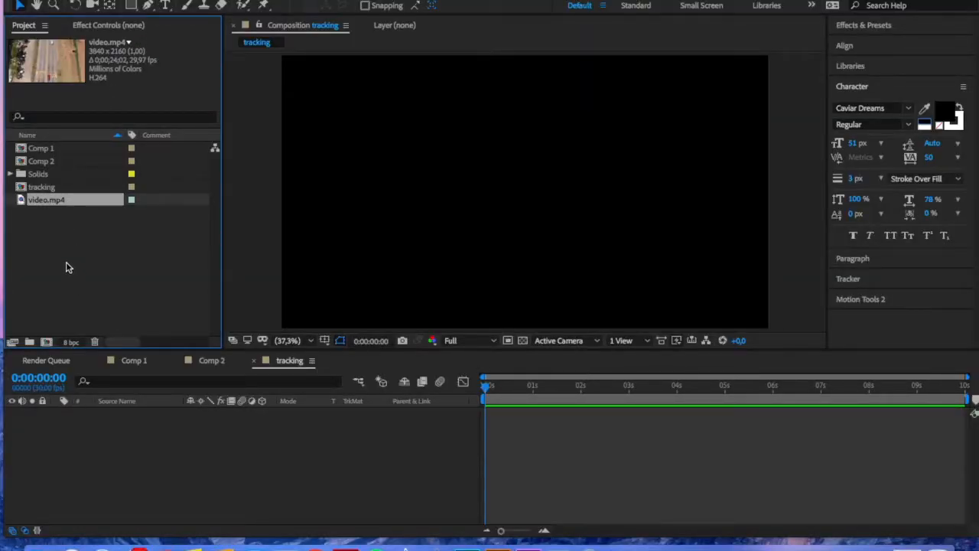
left_click_drag(52, 205, 114, 427)
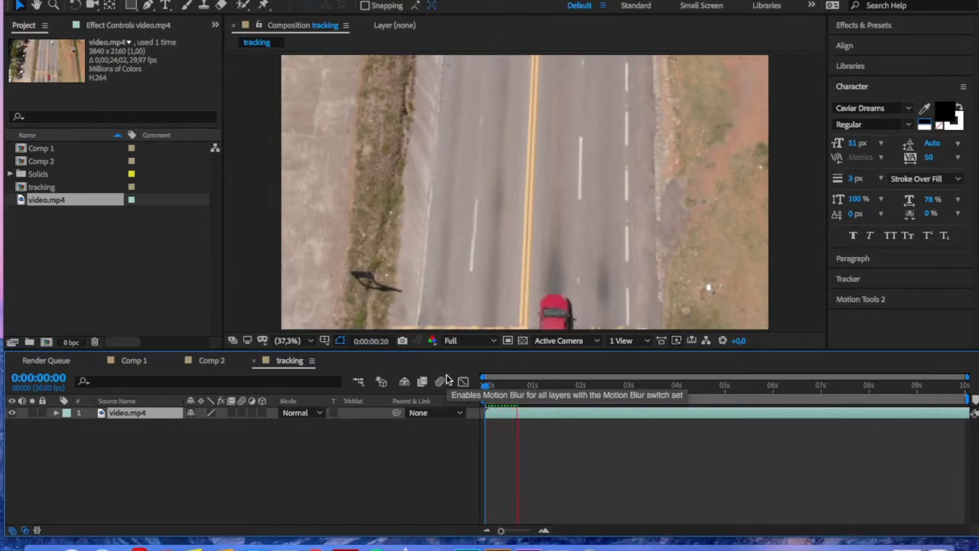
key("space")
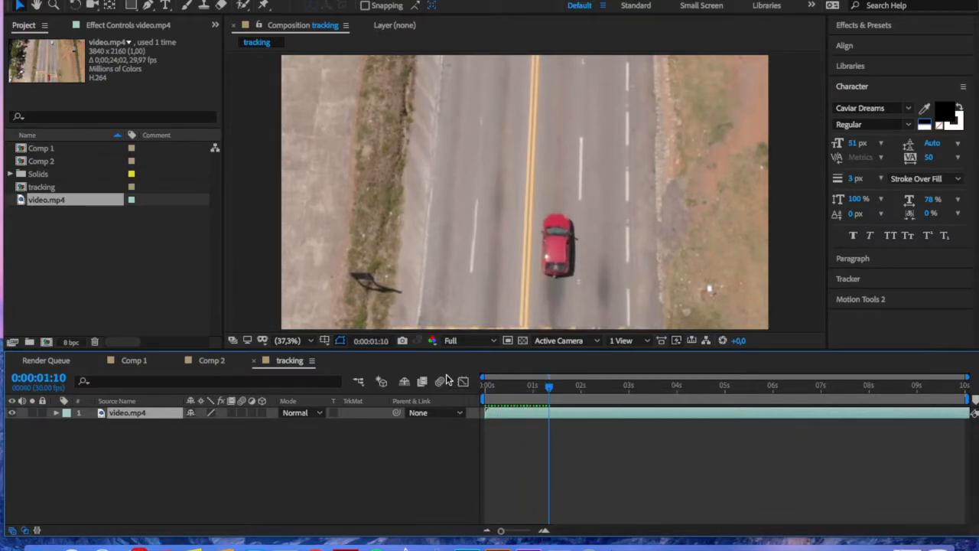
Set the composition's preview resolution to Half and play the footage from the first frame
left_click(450, 340)
left_click(460, 388)
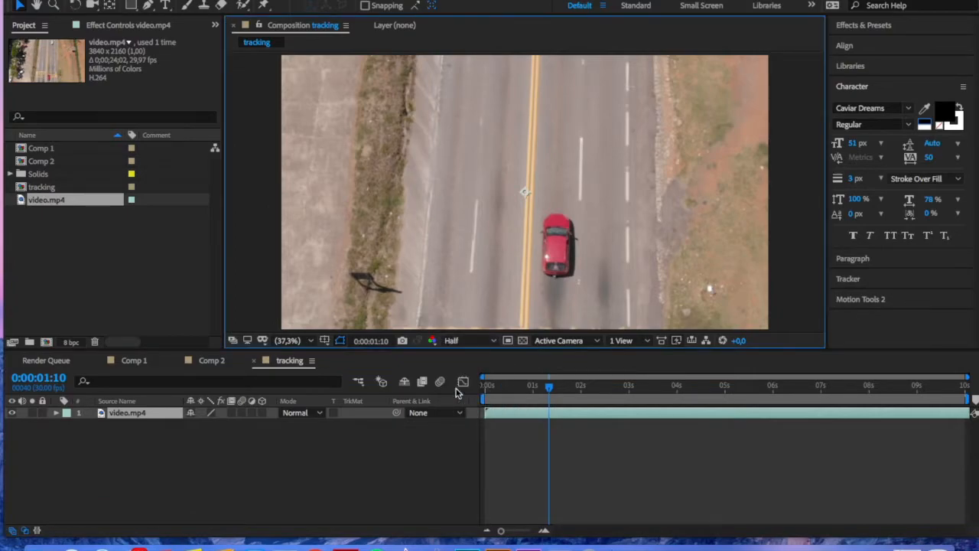
left_click_drag(554, 390, 451, 394)
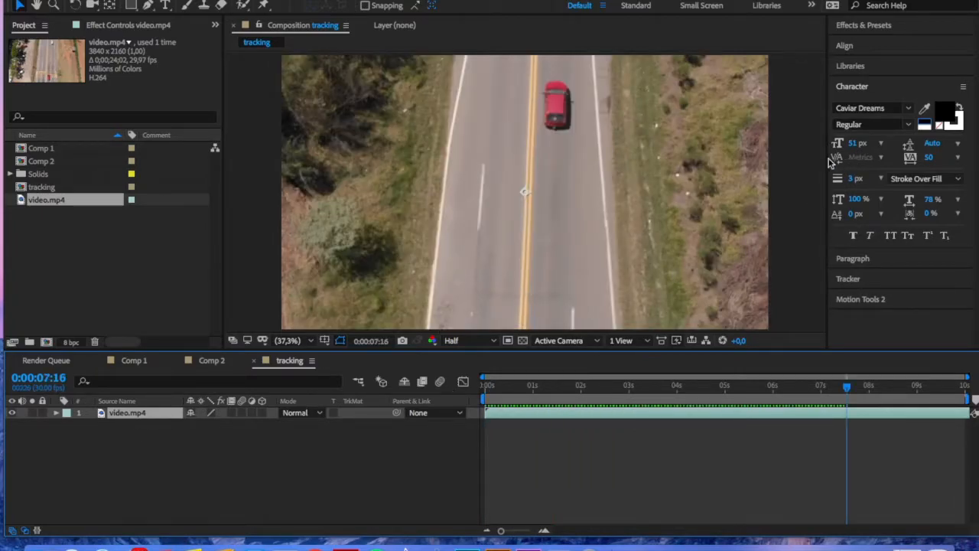
Bring up the Tracker controls and start a Track Motion on the video.mp4 layer
left_click(848, 278)
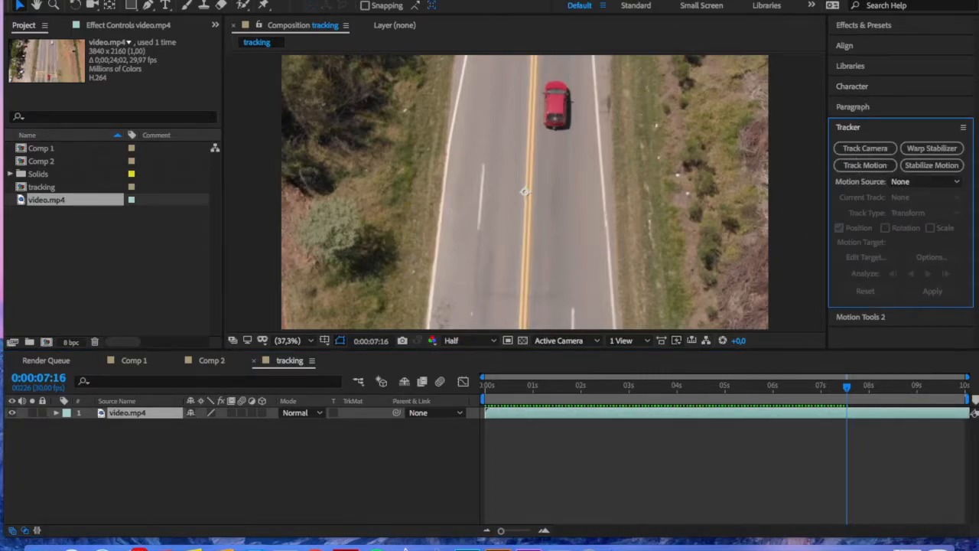
left_click(433, 0)
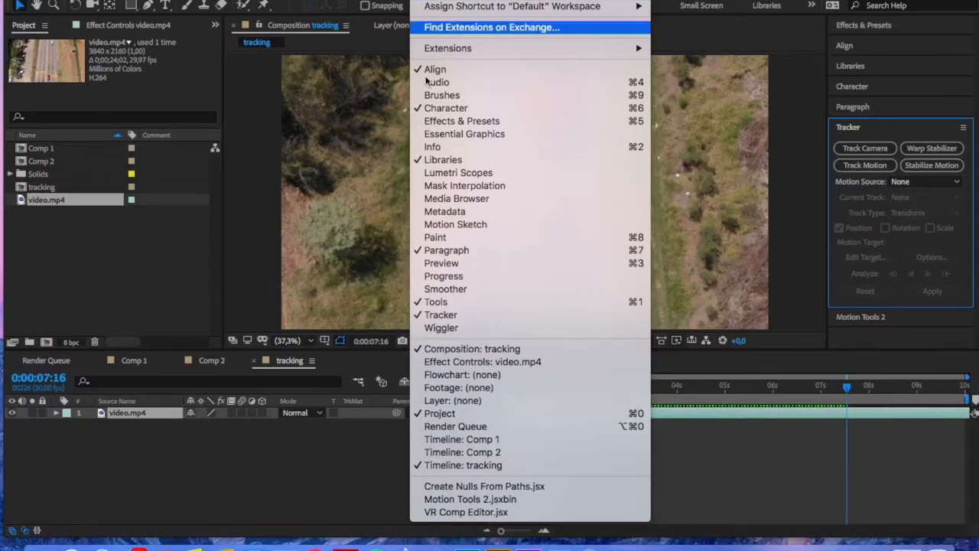
left_click(805, 181)
left_click(864, 166)
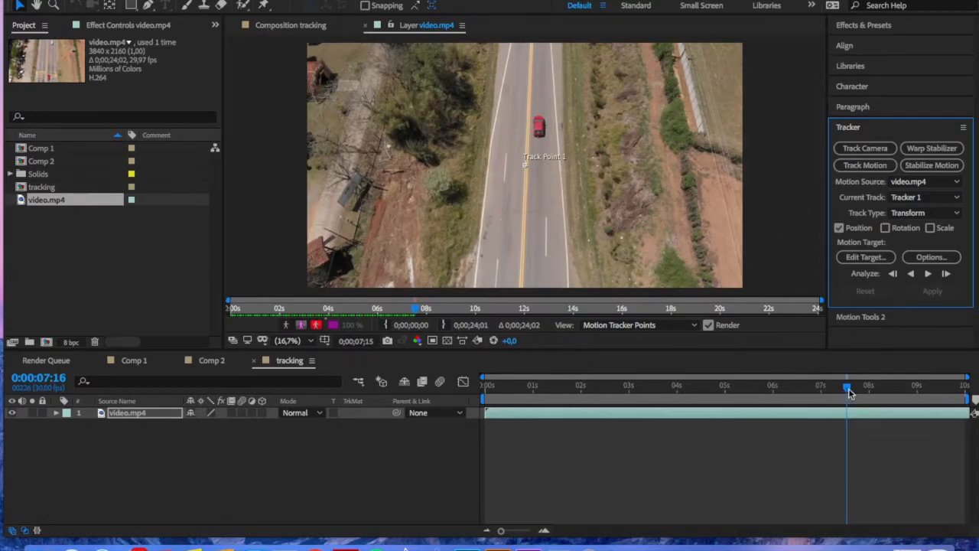
At the first frame, place Track Point 1 on the red car and enlarge its feature and search regions to fit the car's body
left_click_drag(848, 390, 480, 387)
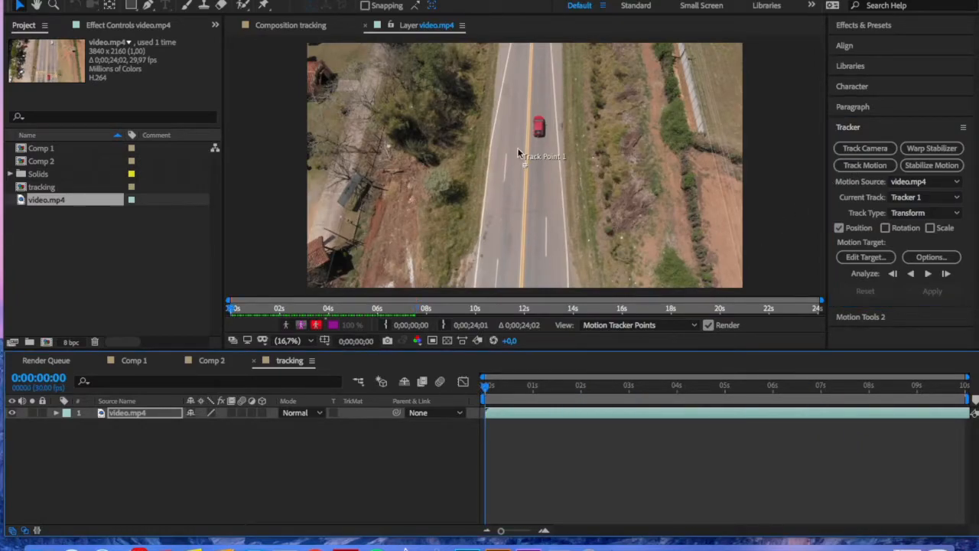
left_click(289, 342)
left_click(304, 239)
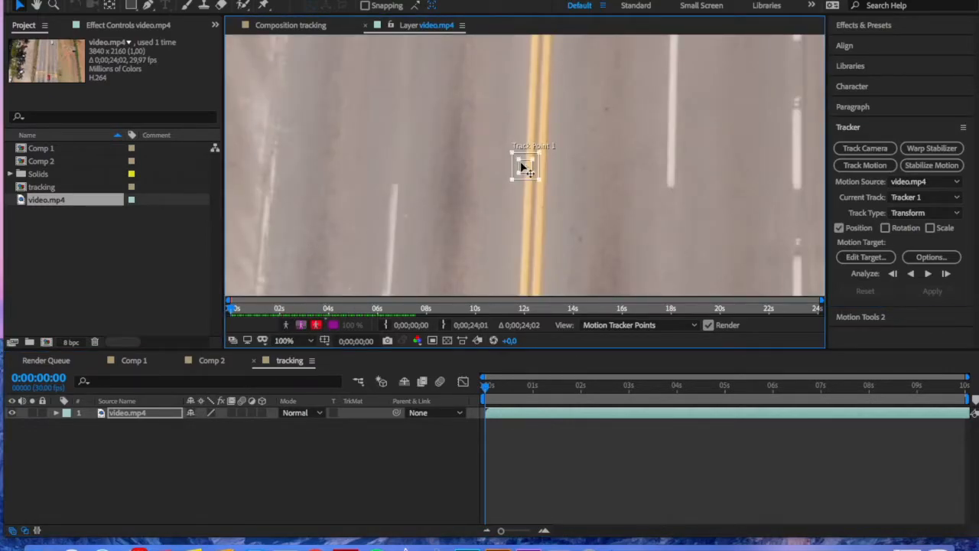
left_click_drag(526, 166, 577, 260)
left_click(287, 341)
left_click(296, 222)
left_click(37, 5)
left_click_drag(413, 184, 326, 14)
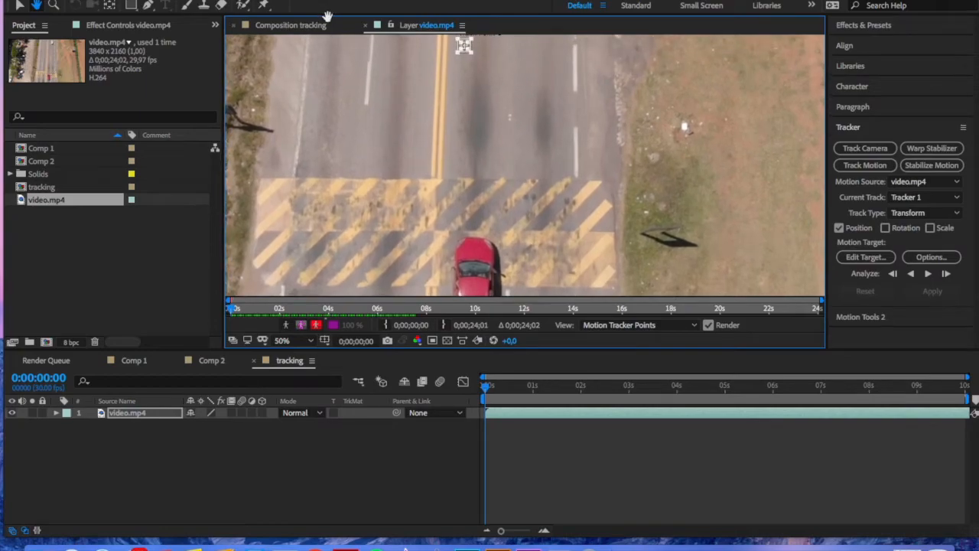
key("v")
left_click_drag(461, 49, 460, 183)
left_click_drag(464, 222, 462, 207)
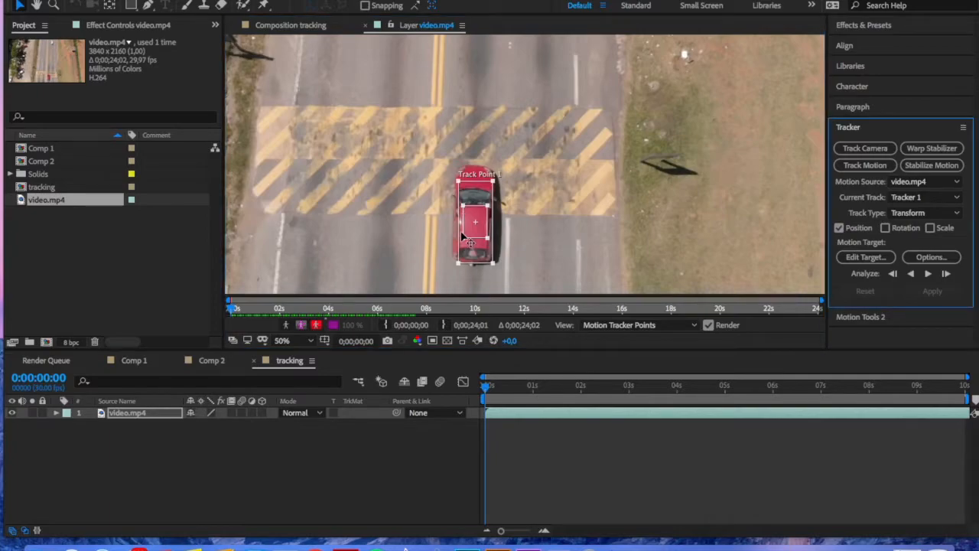
Return to the first frame and analyze the red car's motion forward
left_click(300, 341)
left_click(295, 237)
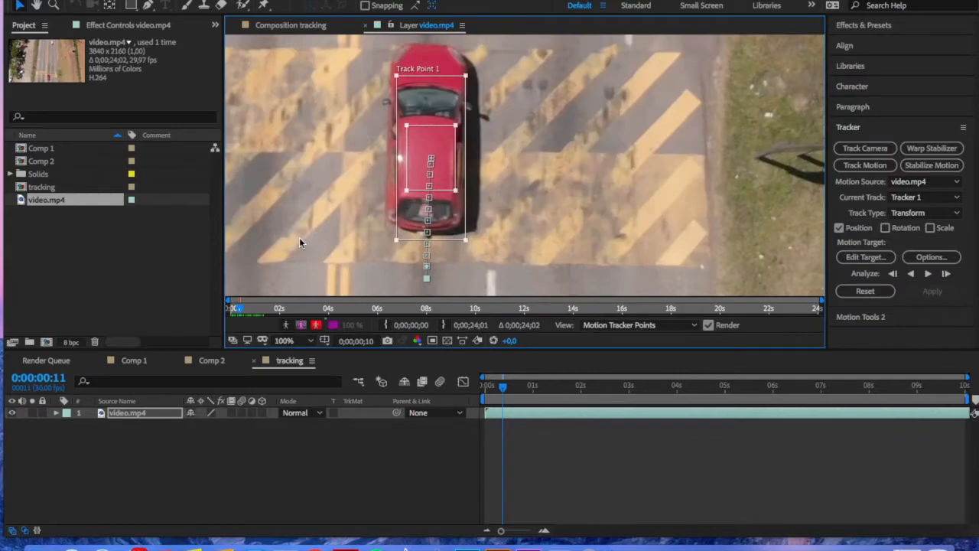
left_click(301, 341)
left_click(310, 114)
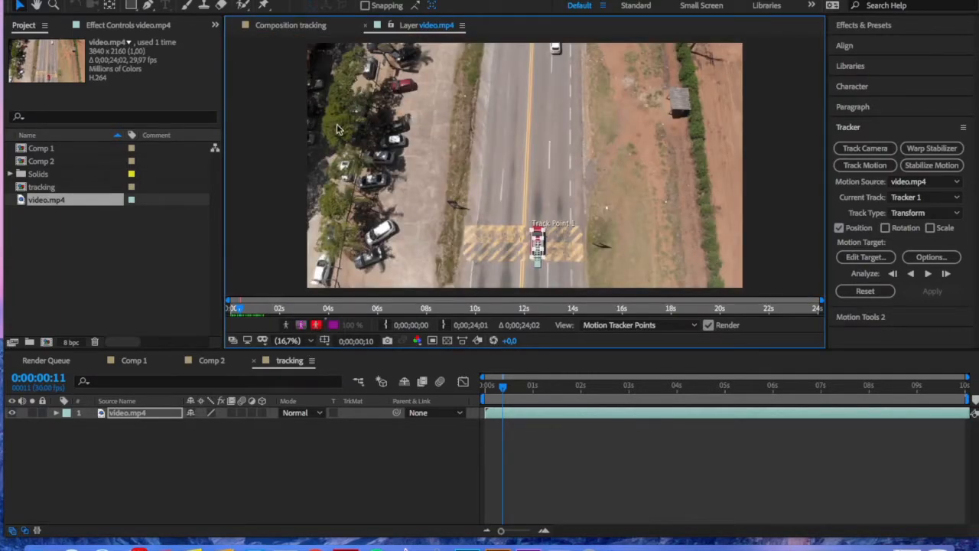
left_click_drag(501, 390, 462, 386)
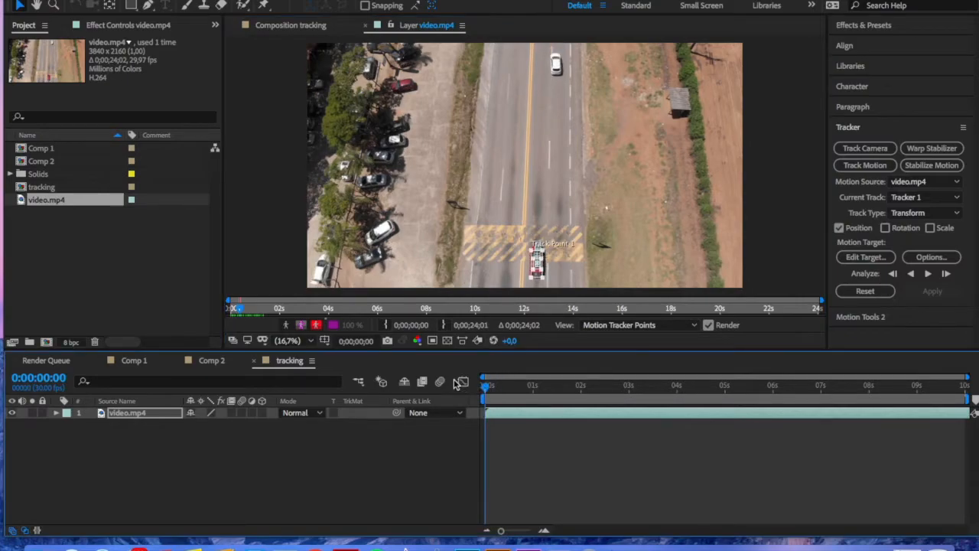
left_click(928, 274)
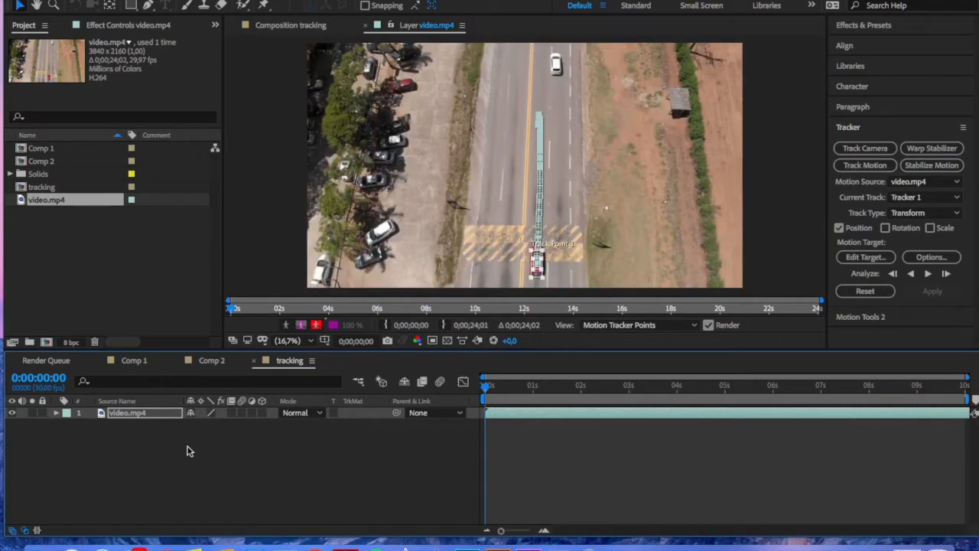
Add a null object to the tracking composition
right_click(187, 450)
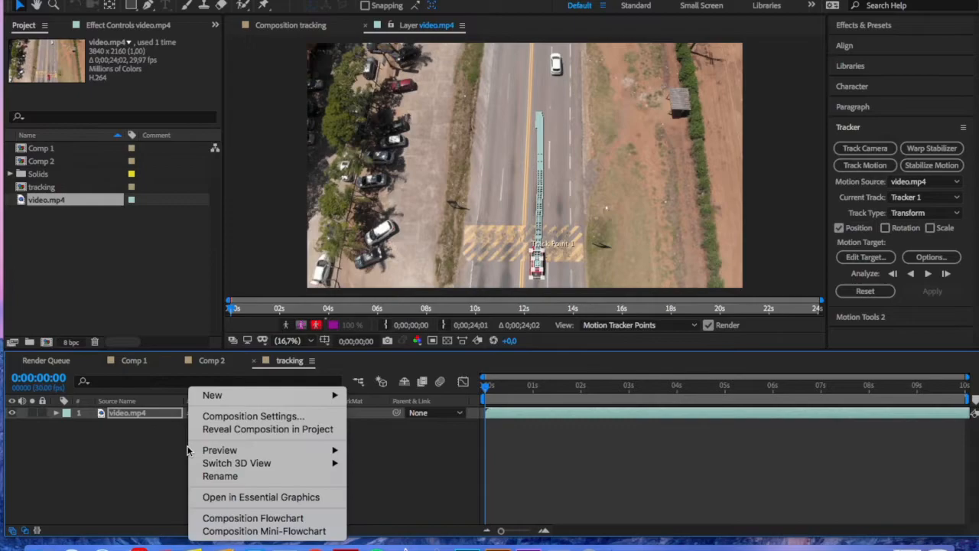
mouse_move(213, 403)
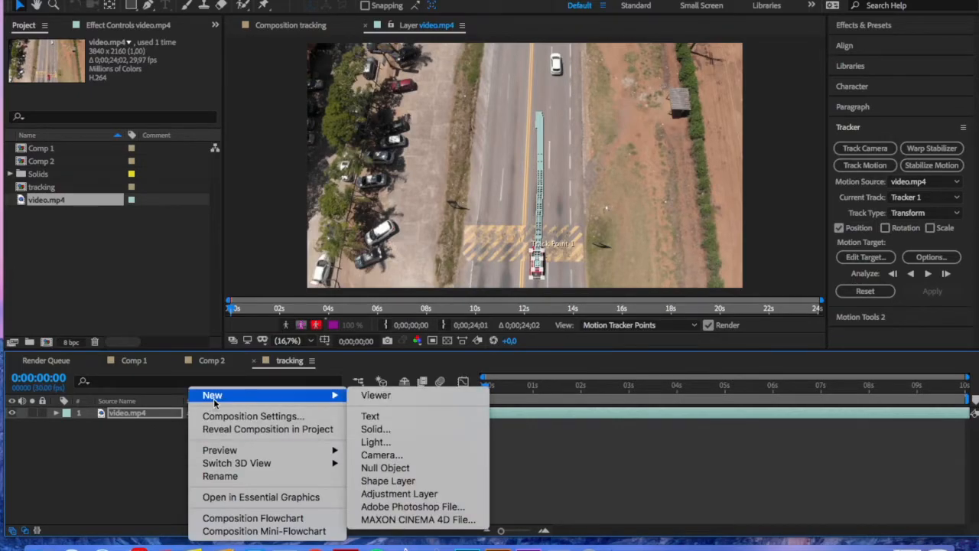
left_click(382, 468)
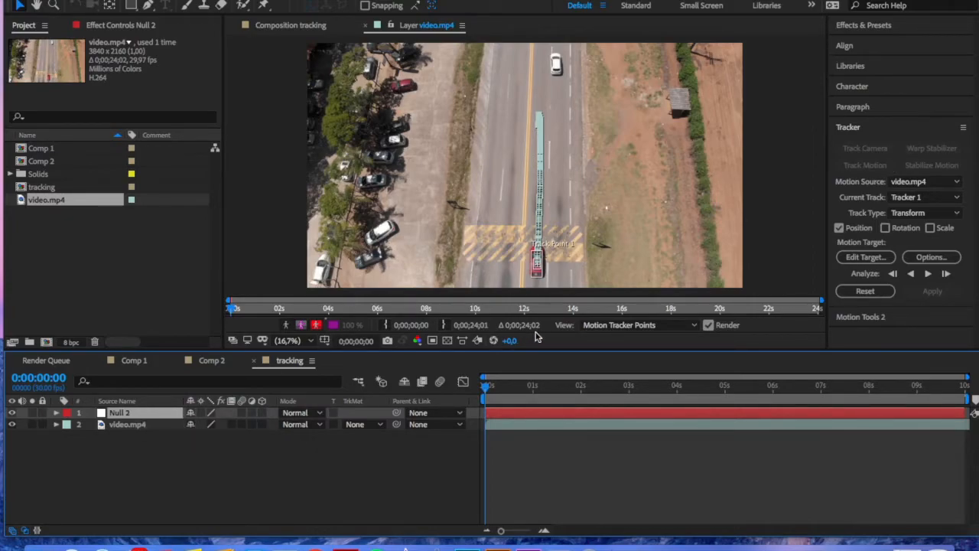
Set the null object as the motion target of the video.mp4 track and apply the tracking in X and Y
left_click(123, 424)
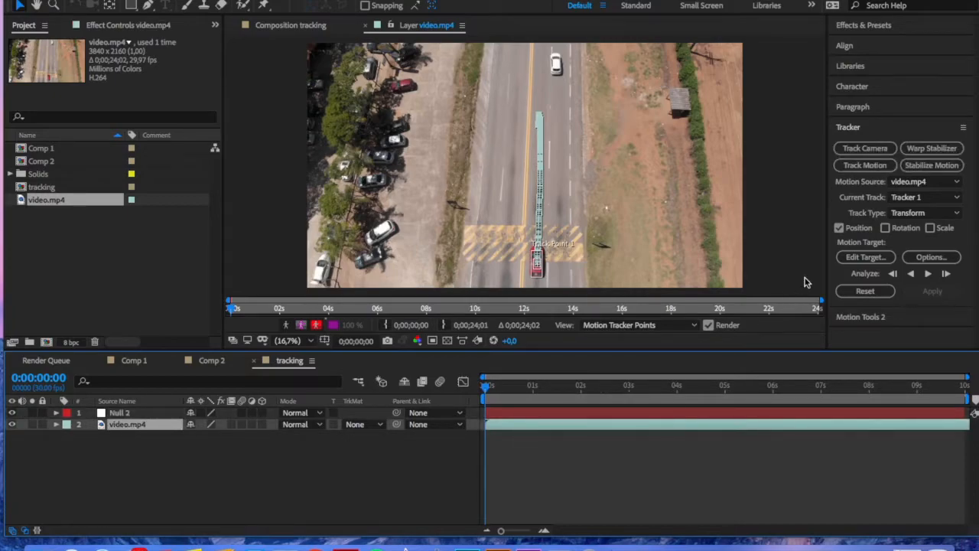
left_click(849, 260)
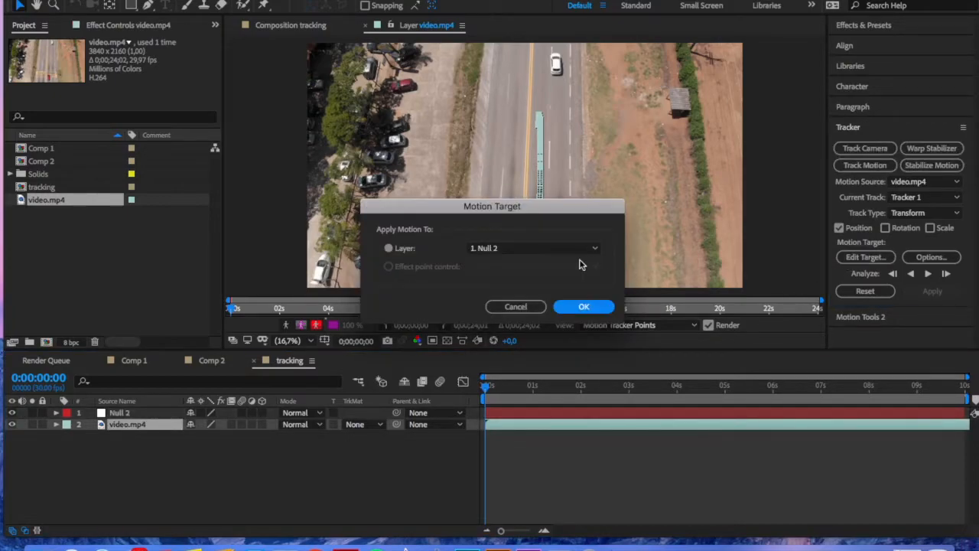
left_click(581, 307)
left_click(934, 298)
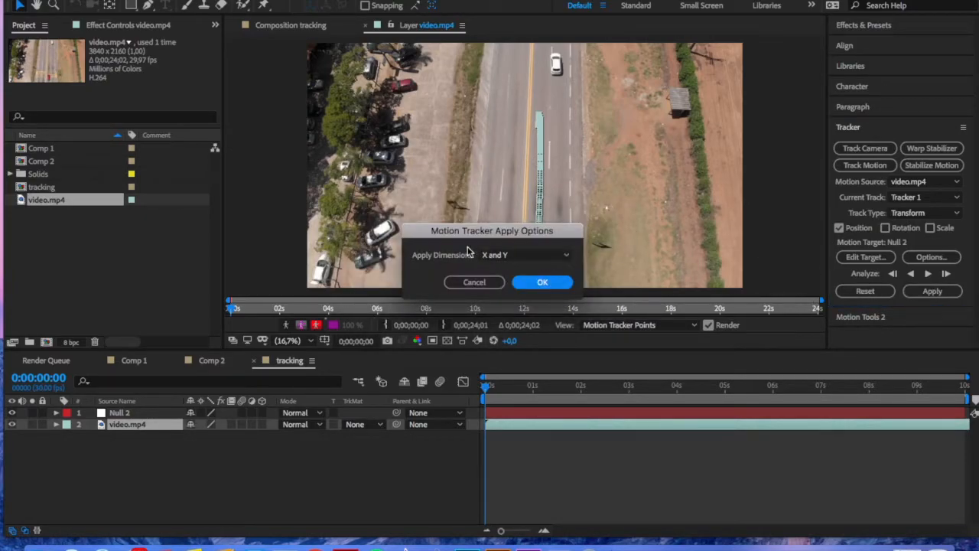
left_click(526, 280)
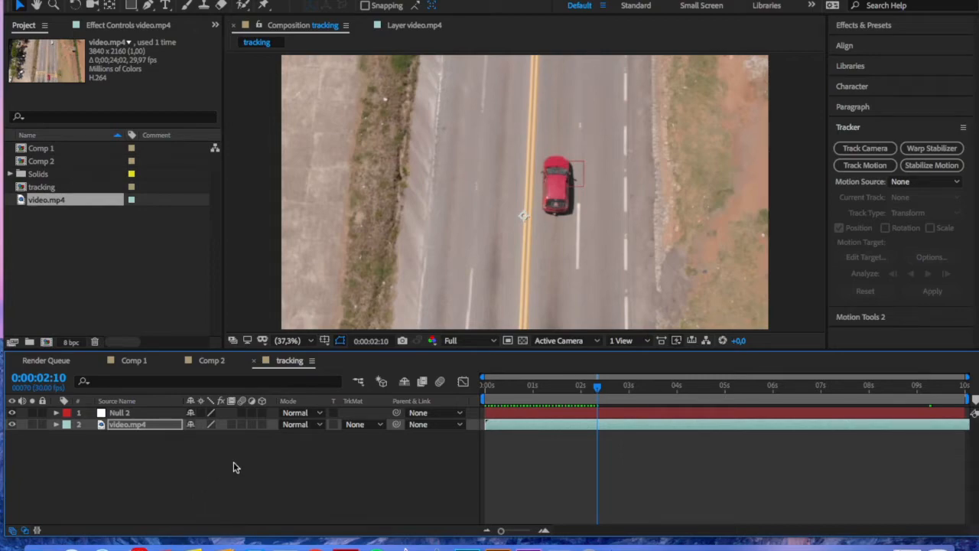
Open Comp 2 and play its "I AM HERE" callout animation from the start
left_click(212, 361)
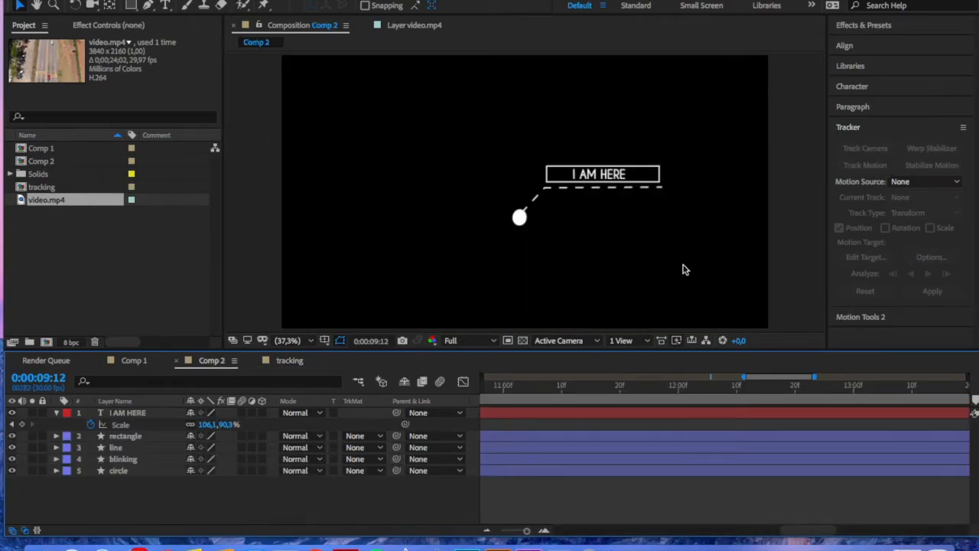
left_click(505, 386)
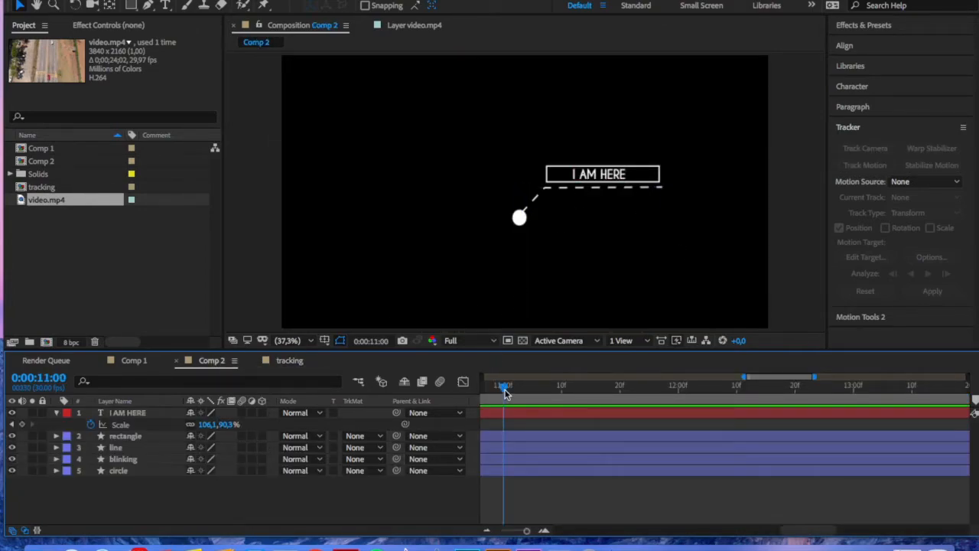
left_click_drag(503, 388, 452, 398)
scroll(526, 388, "left", 10)
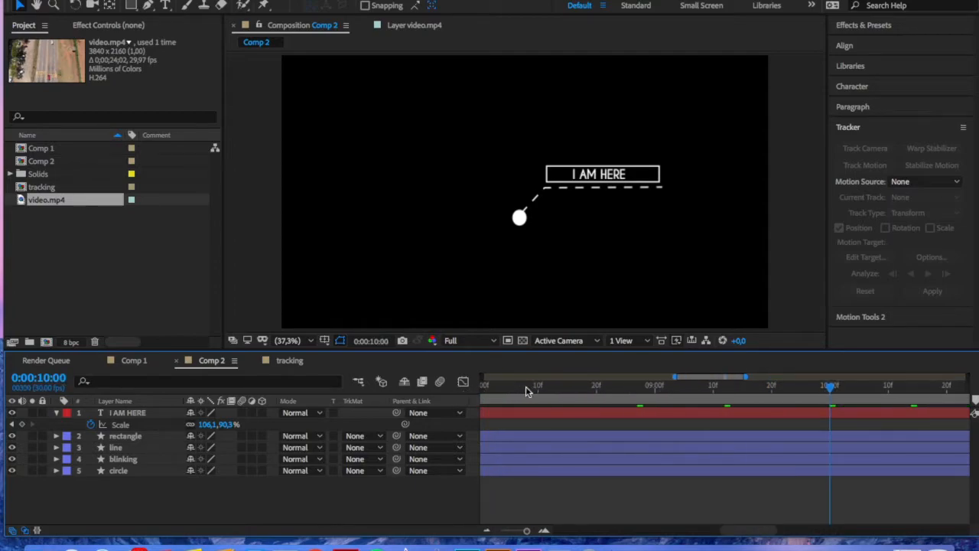
left_click_drag(515, 396, 487, 392)
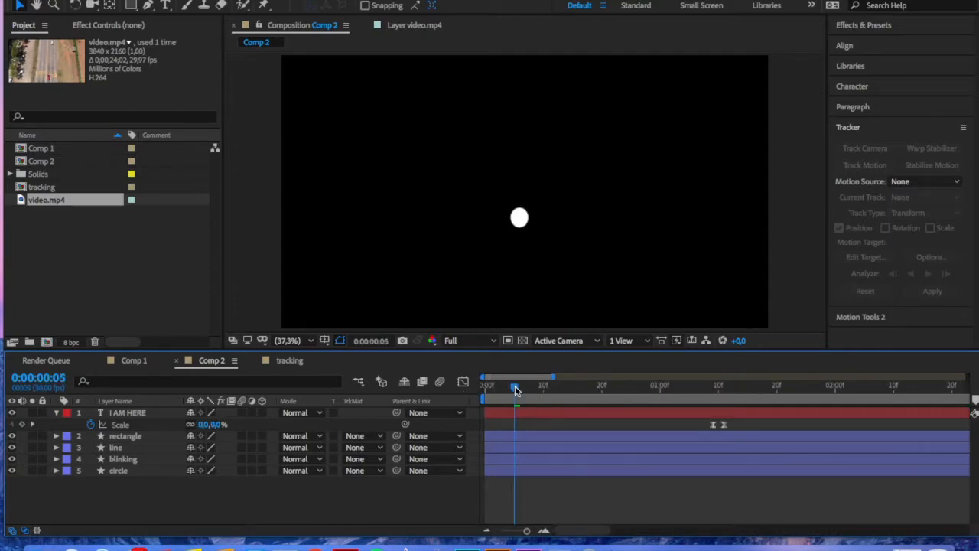
key("space")
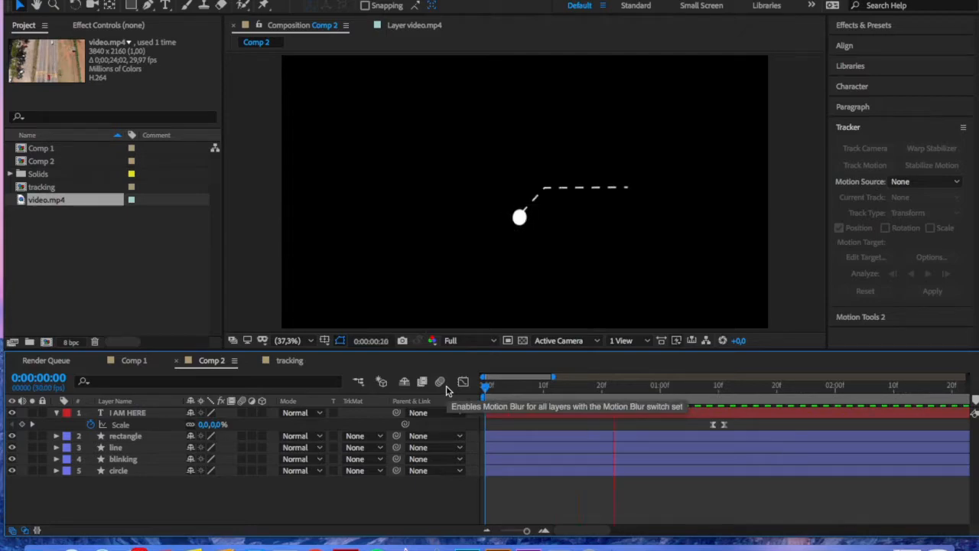
key("space")
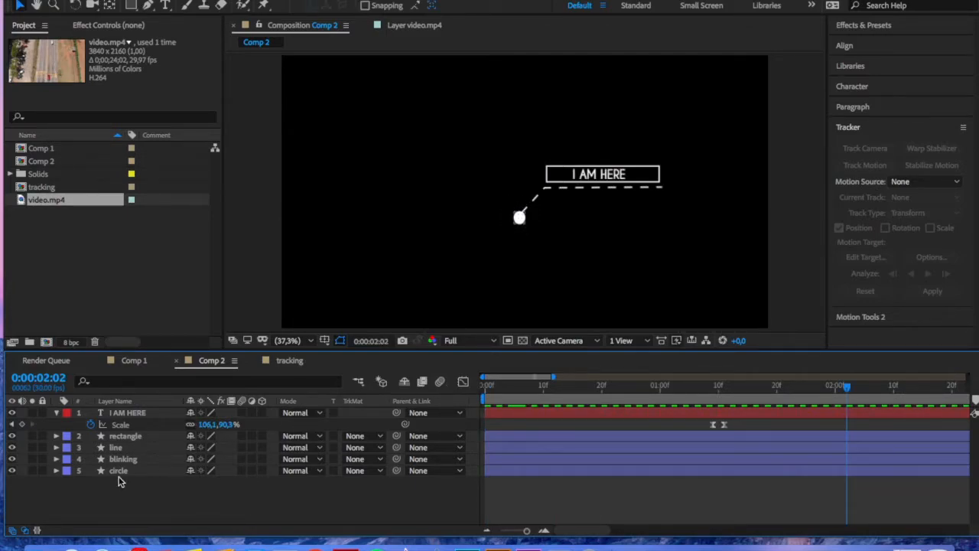
key("ctrl+a")
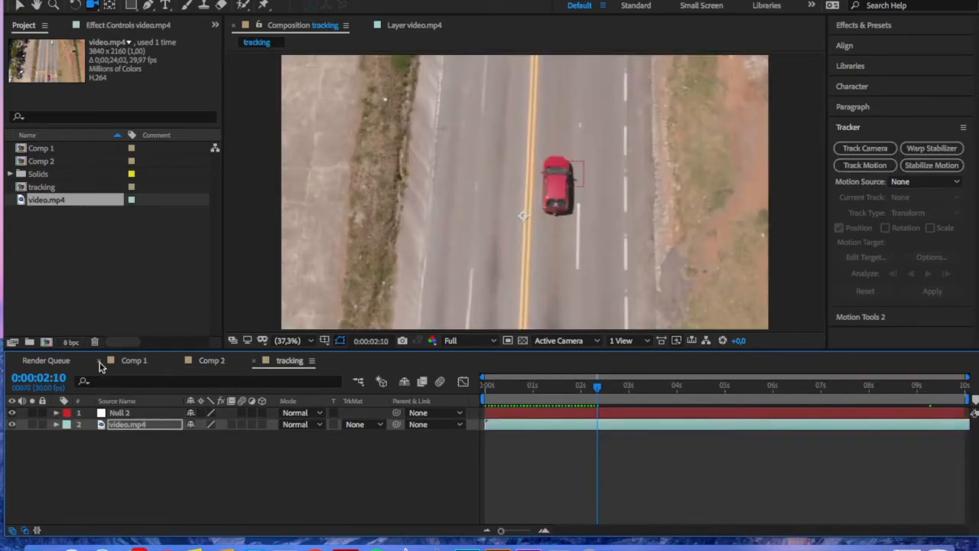
Close the Comp 1 timeline and add Comp 2 above the null in the tracking composition
left_click(99, 361)
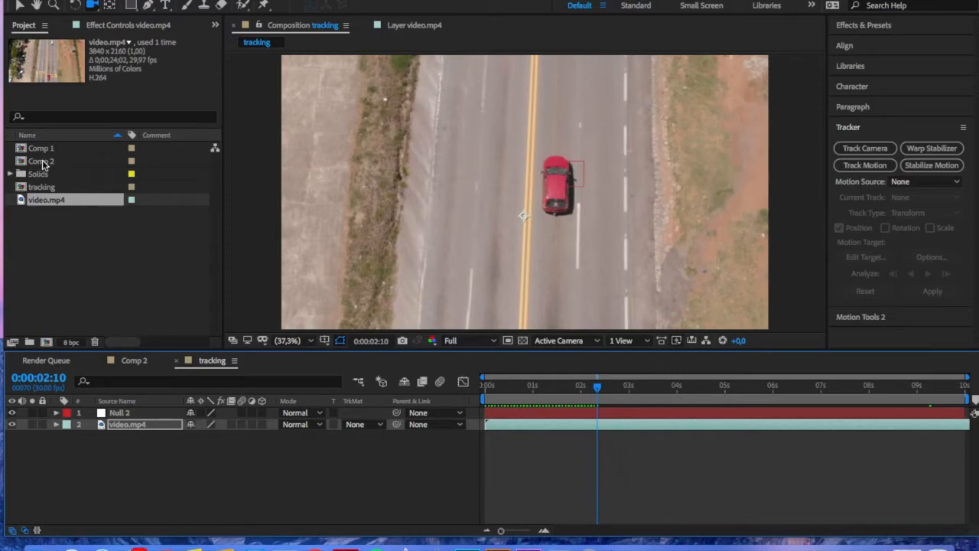
left_click(44, 164)
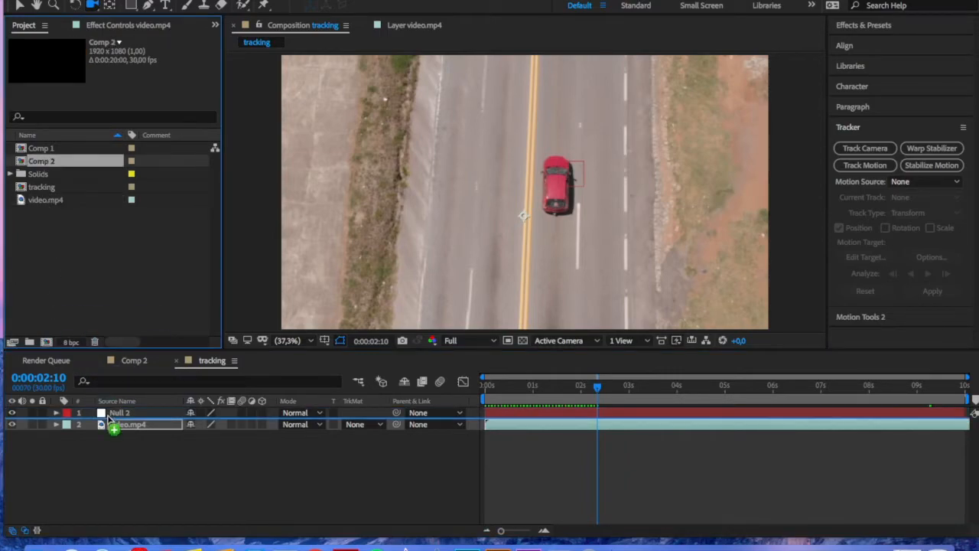
left_click_drag(109, 414, 109, 417)
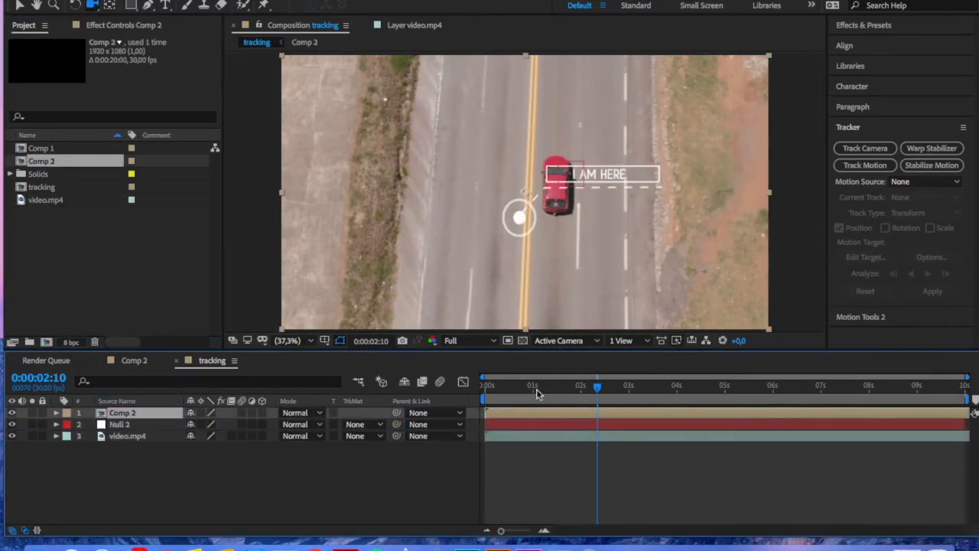
Make the Comp 2 layer start at 0:00:00:27 and move it so the callout's white dot sits on the red car
left_click_drag(591, 392, 483, 393)
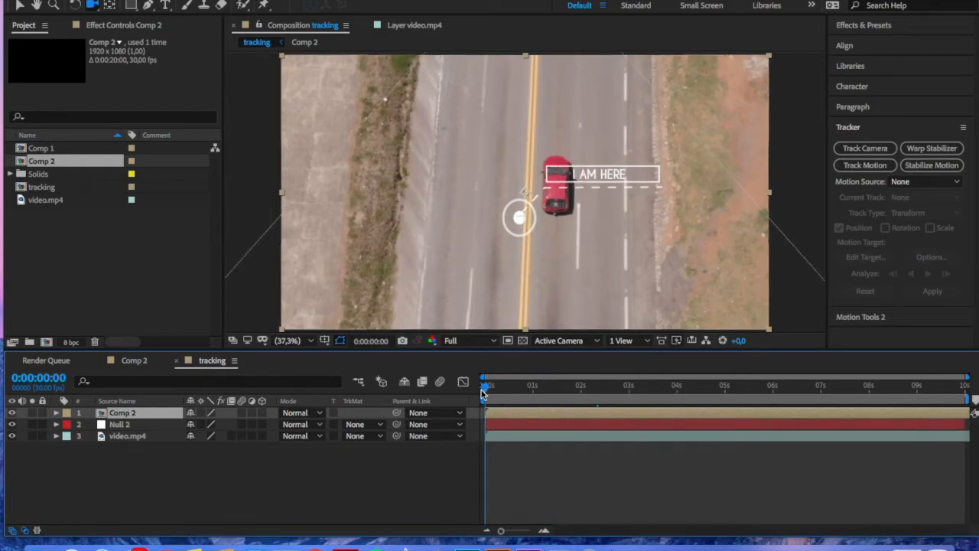
key("space")
left_click_drag(499, 388, 530, 403)
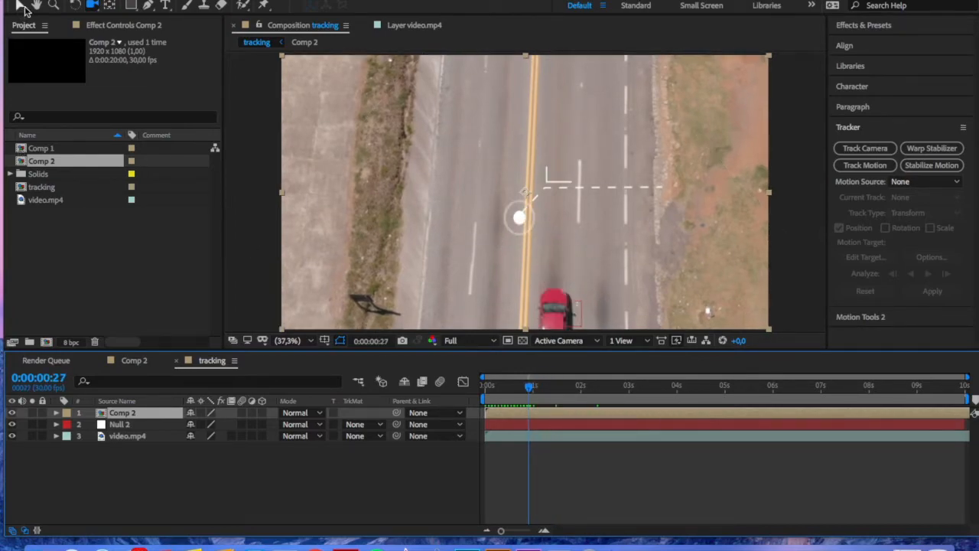
key("v")
left_click_drag(538, 216, 561, 306)
key("[")
key("space")
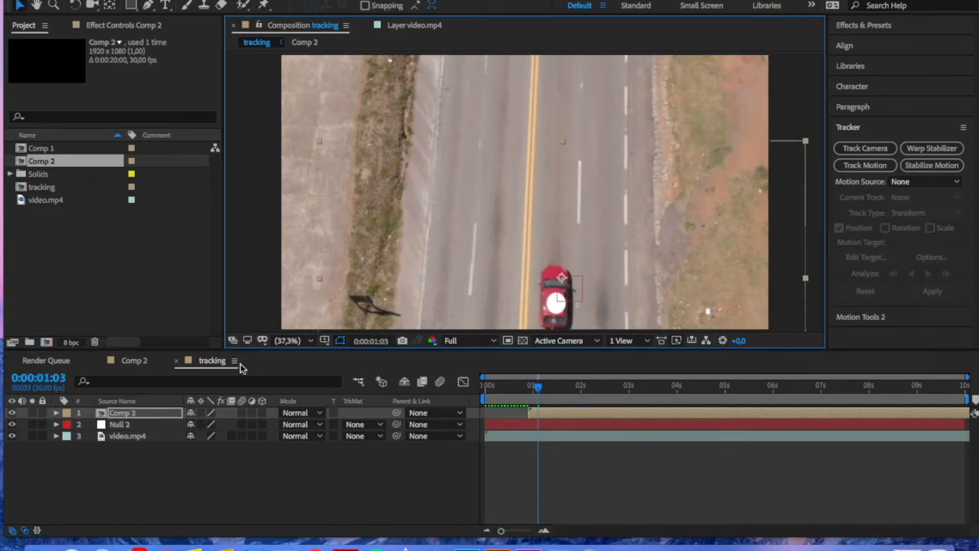
Parent the Comp 2 layer to the null object and play the composition from the first frame
left_click(431, 413)
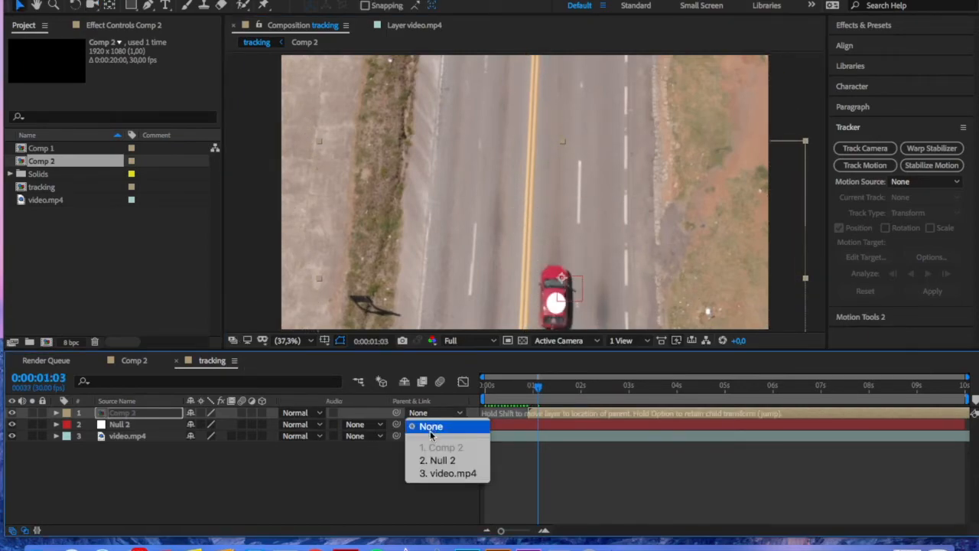
left_click(438, 460)
left_click_drag(536, 388, 469, 382)
key("space")
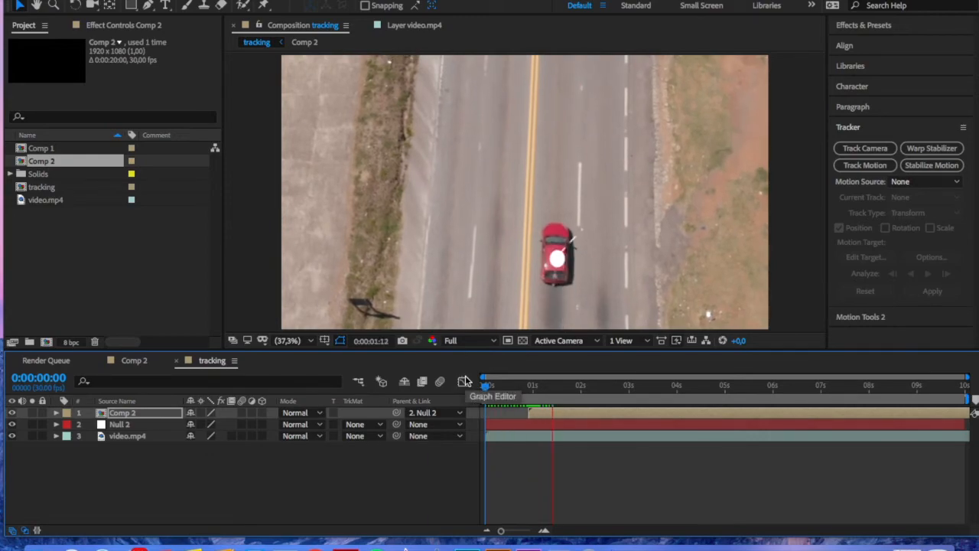